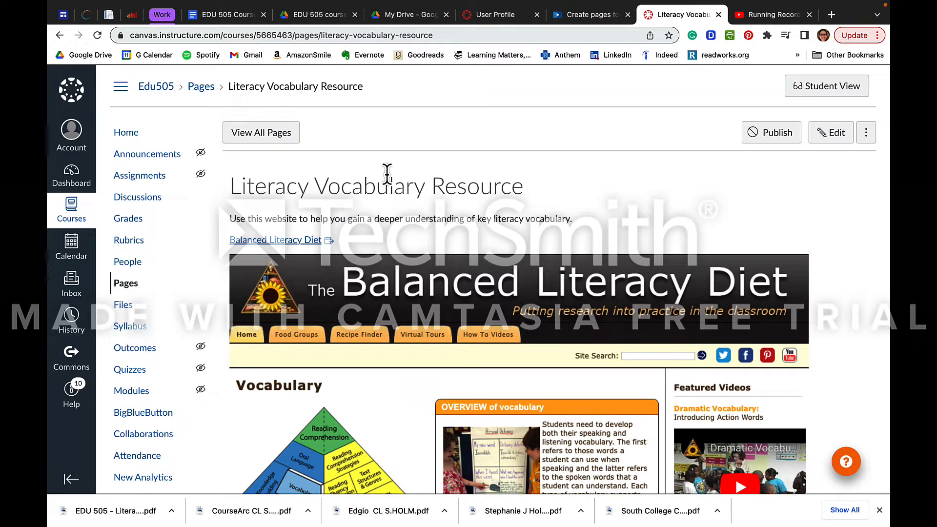
# Browse the course pages list and open the Resources to Share with Class page, then return to the list
pyautogui.click(269, 137)
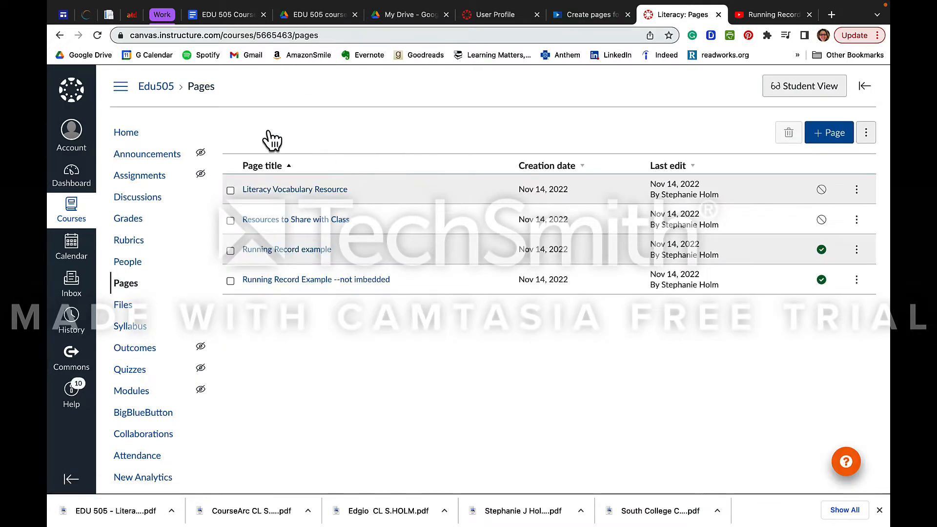
pyautogui.click(294, 222)
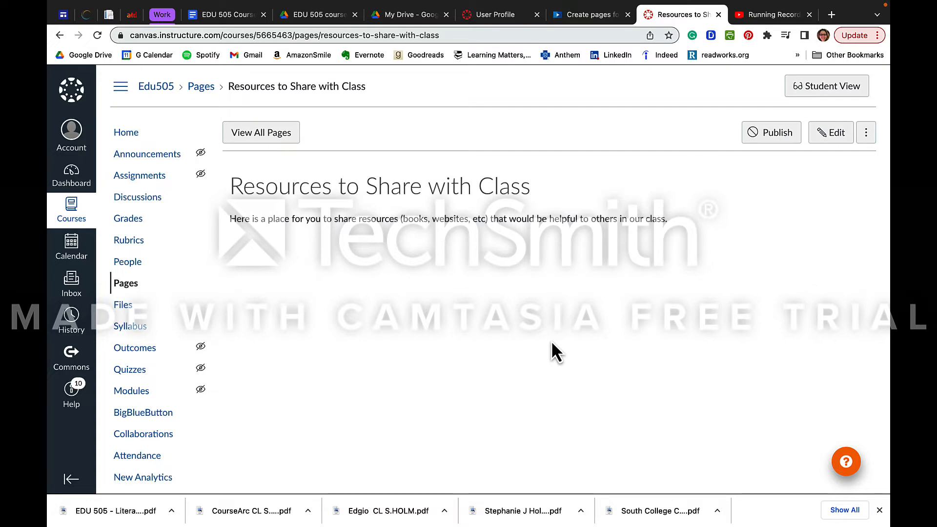
pyautogui.click(286, 141)
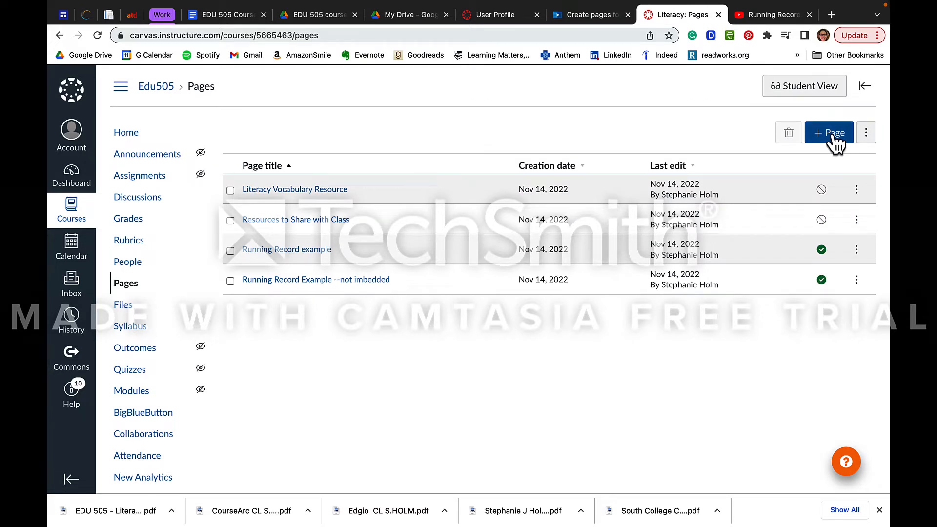
# Create a new page titled resources, allow teachers and students to edit it, and save it
pyautogui.click(834, 136)
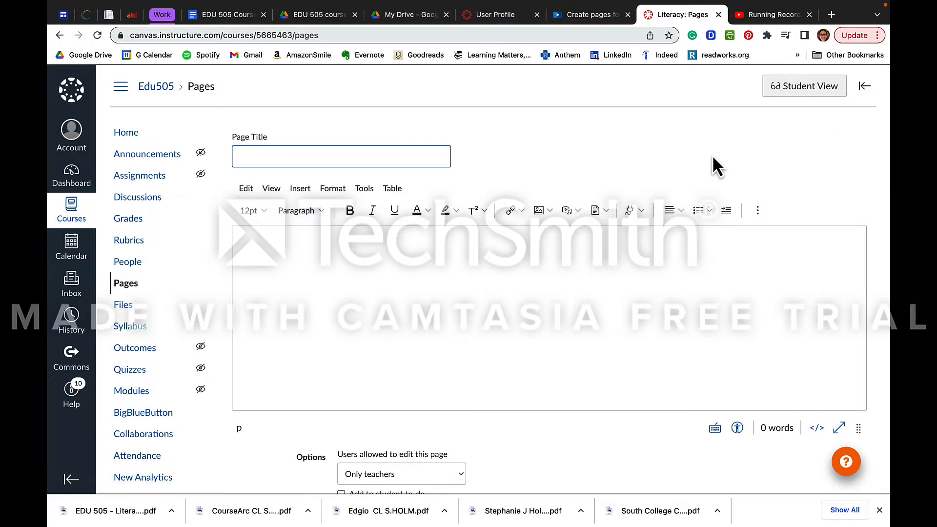
pyautogui.write('resources')
pyautogui.scroll(-3, 623, 356)
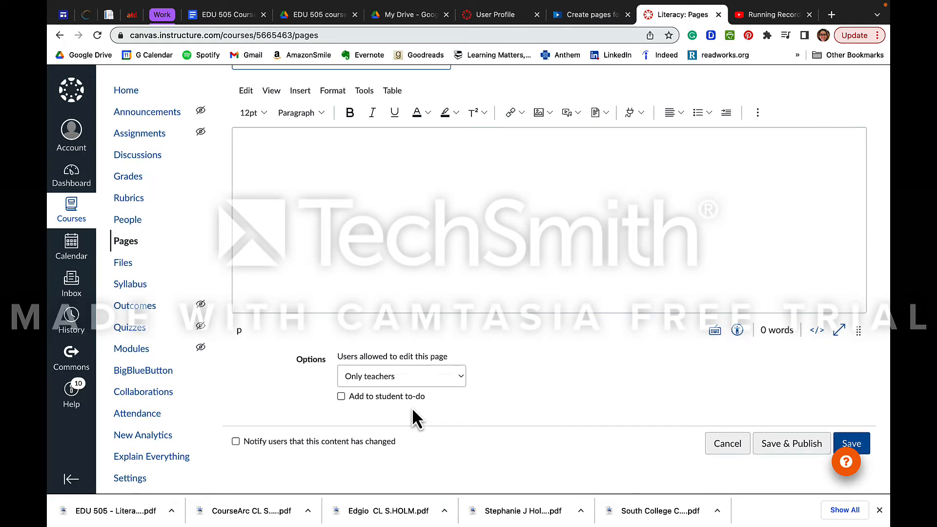
pyautogui.click(418, 380)
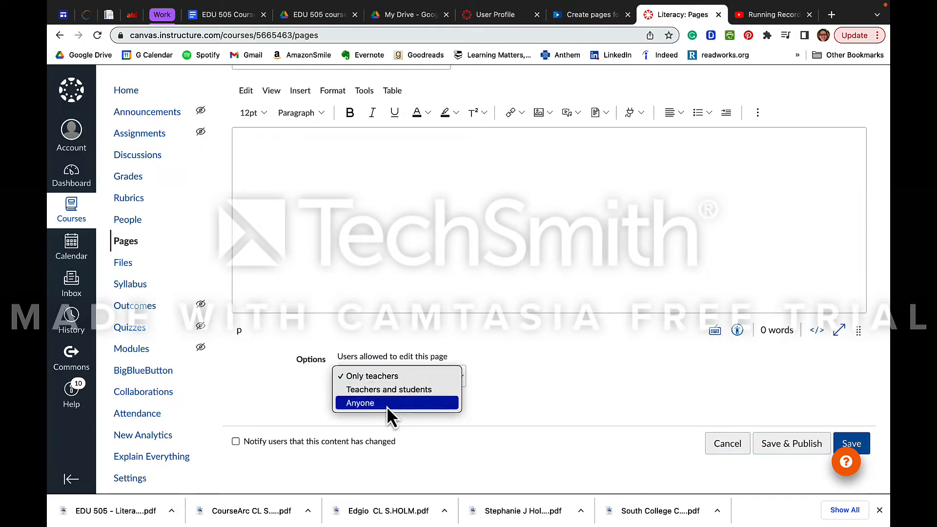
pyautogui.click(412, 388)
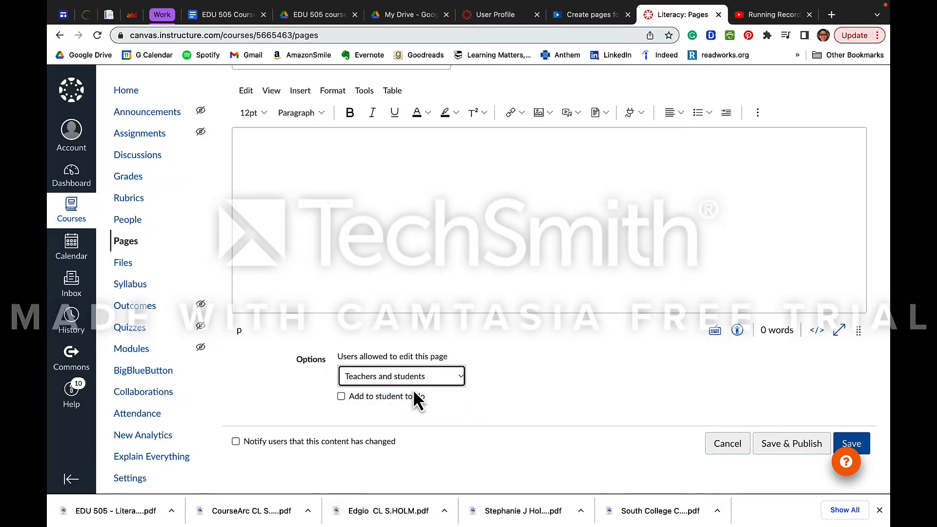
pyautogui.click(862, 445)
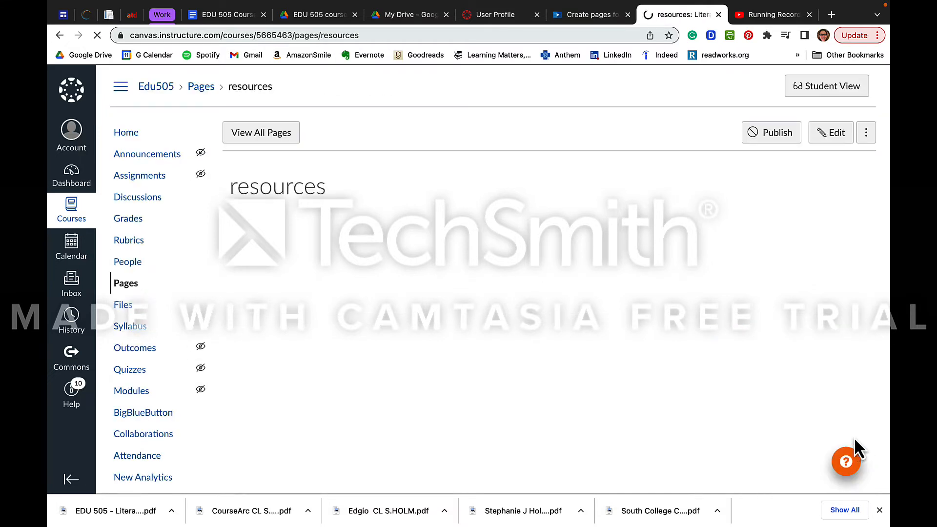
# Publish the Literacy Vocabulary Resource, resources, and Resources to Share with Class pages from the pages list
pyautogui.click(283, 135)
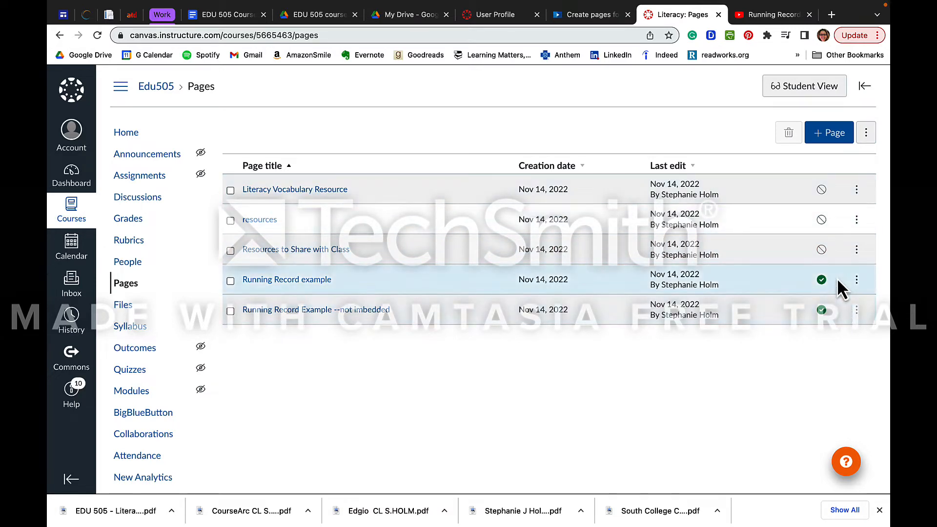
pyautogui.click(823, 191)
pyautogui.click(822, 221)
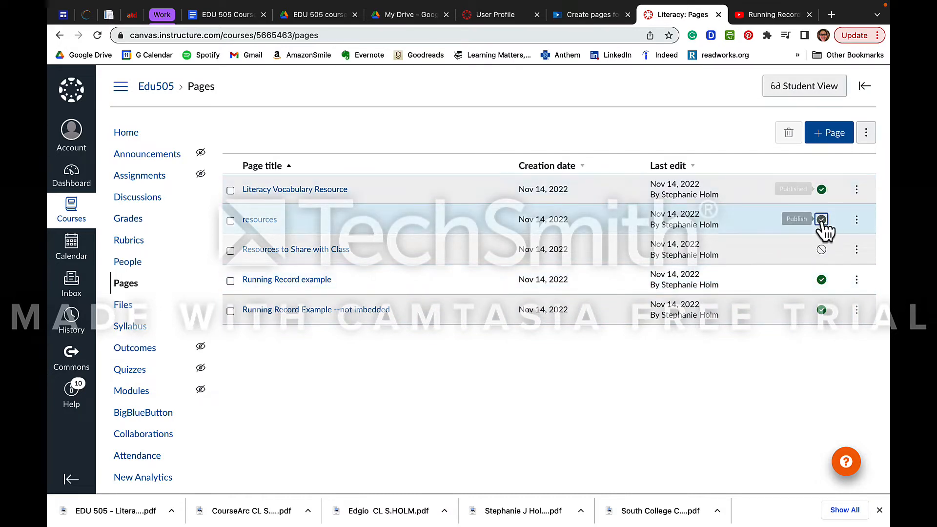
pyautogui.click(822, 257)
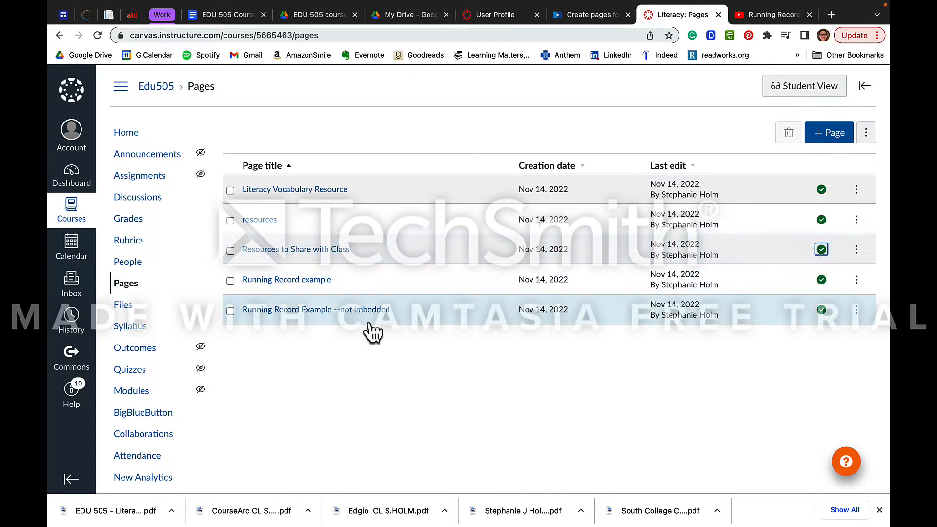
# Open the Running Record Example --not imbedded page and follow its Running Record video link to YouTube
pyautogui.click(318, 312)
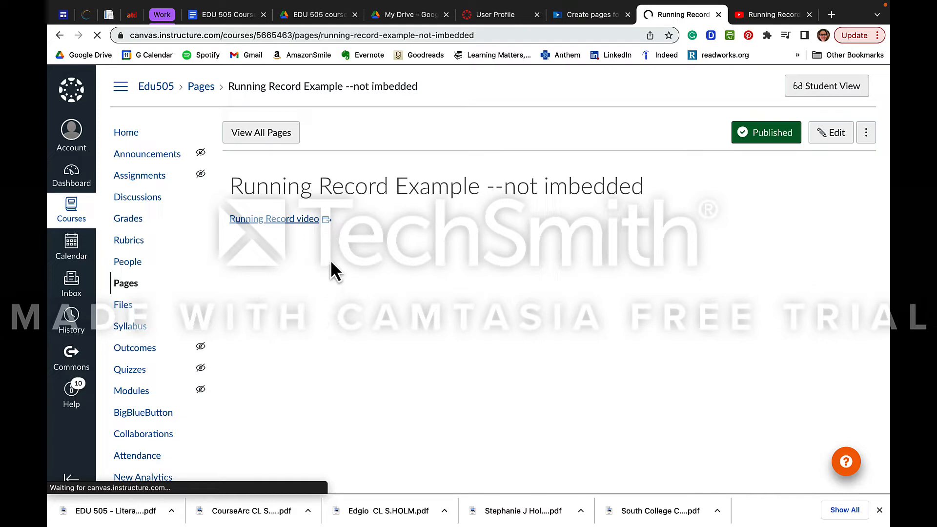
pyautogui.click(288, 218)
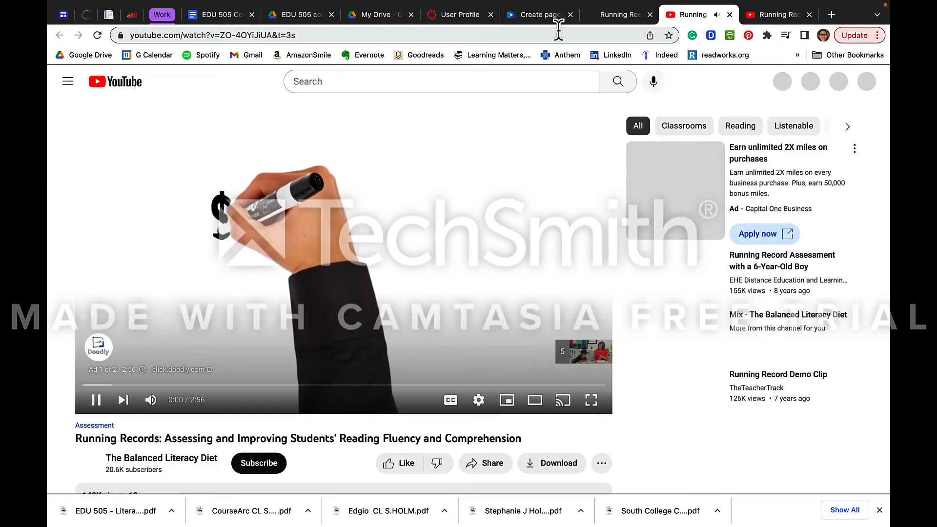
pyautogui.click(98, 403)
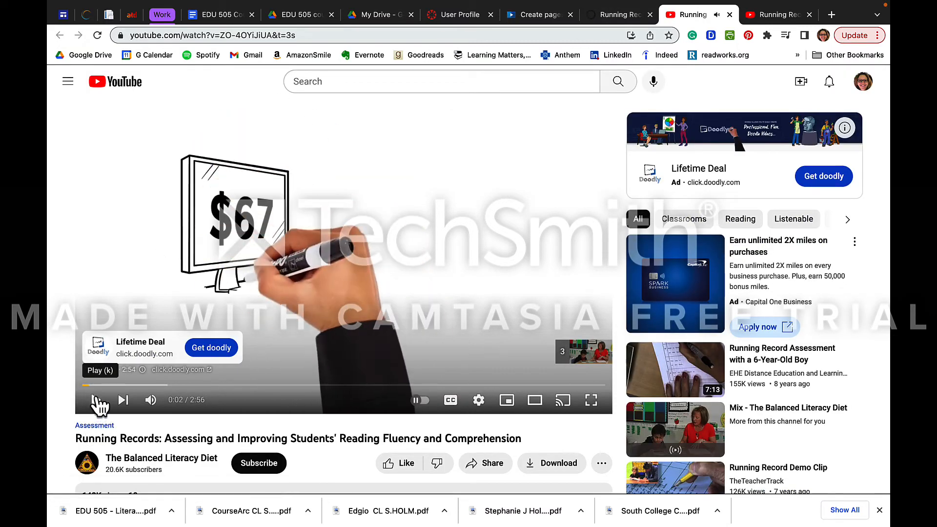
pyautogui.moveTo(621, 10)
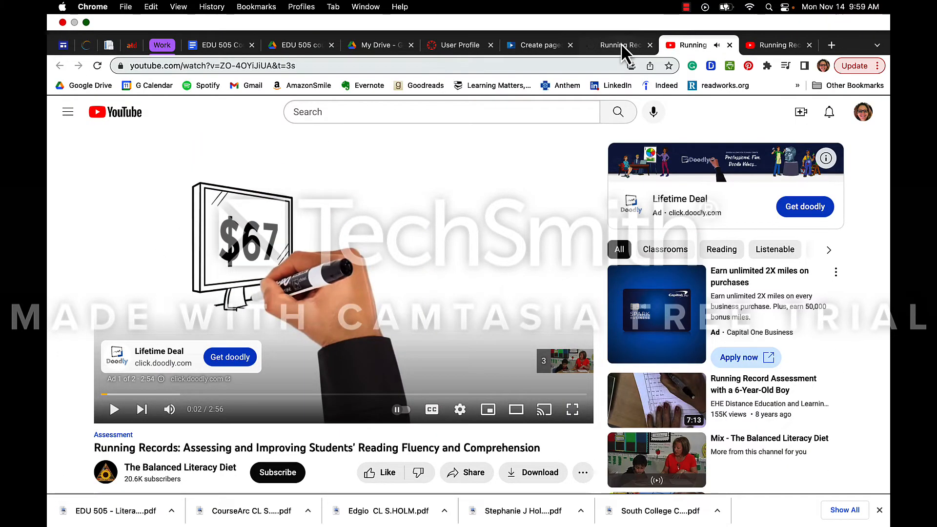
pyautogui.click(621, 43)
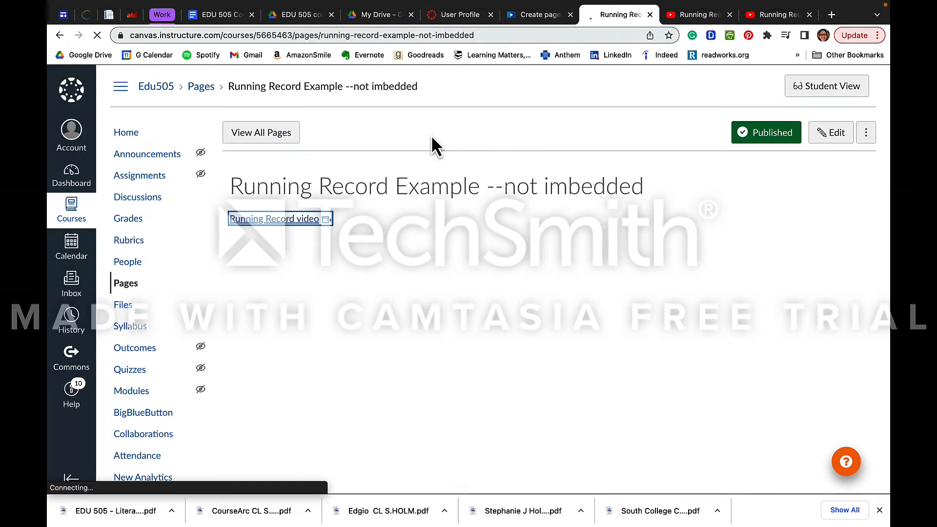
# Open the Running Record example page and briefly play its embedded video
pyautogui.click(273, 138)
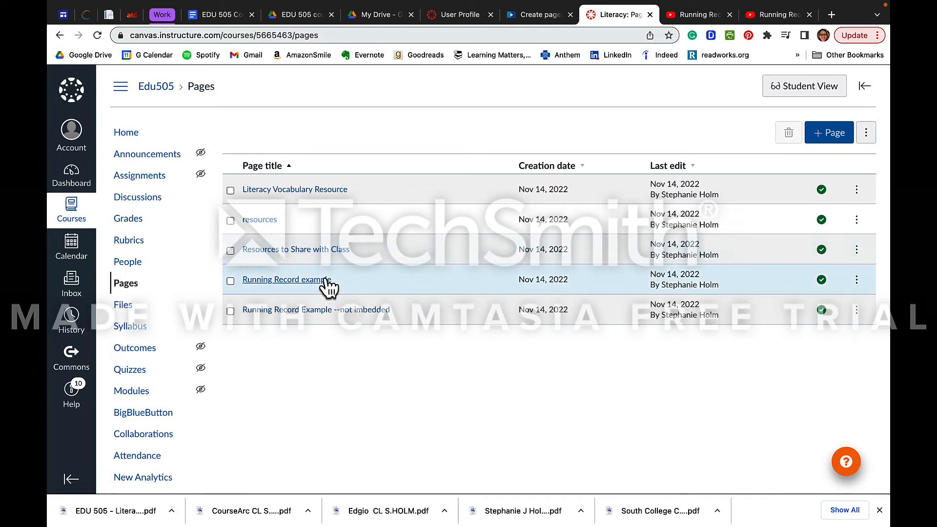
pyautogui.click(308, 287)
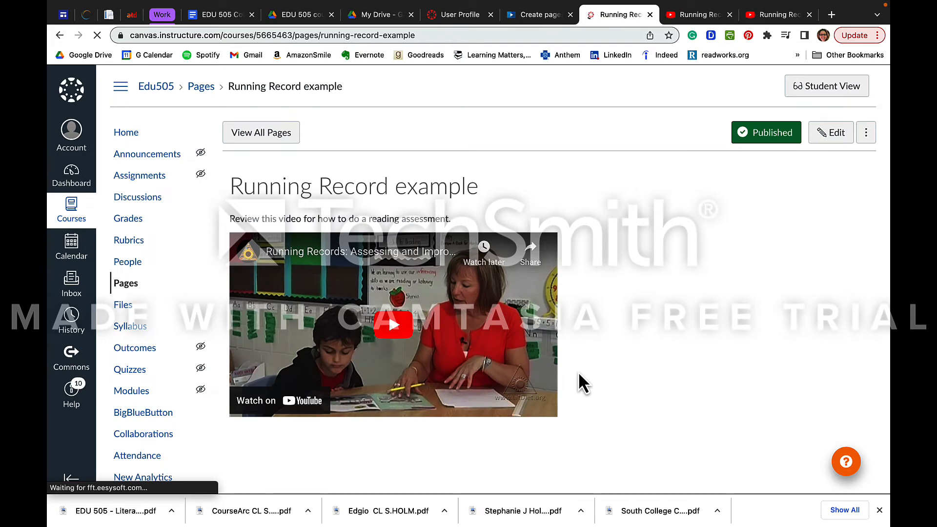
pyautogui.scroll(-1, 580, 381)
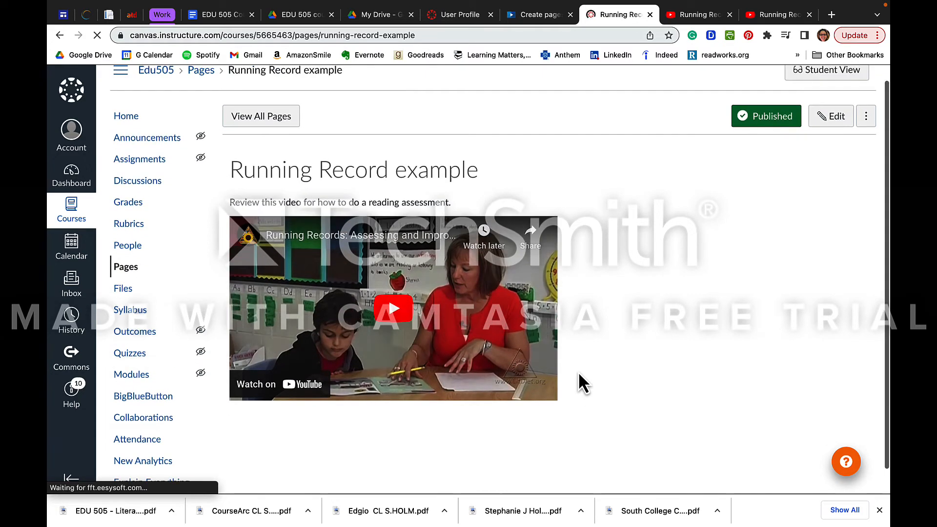
pyautogui.click(396, 323)
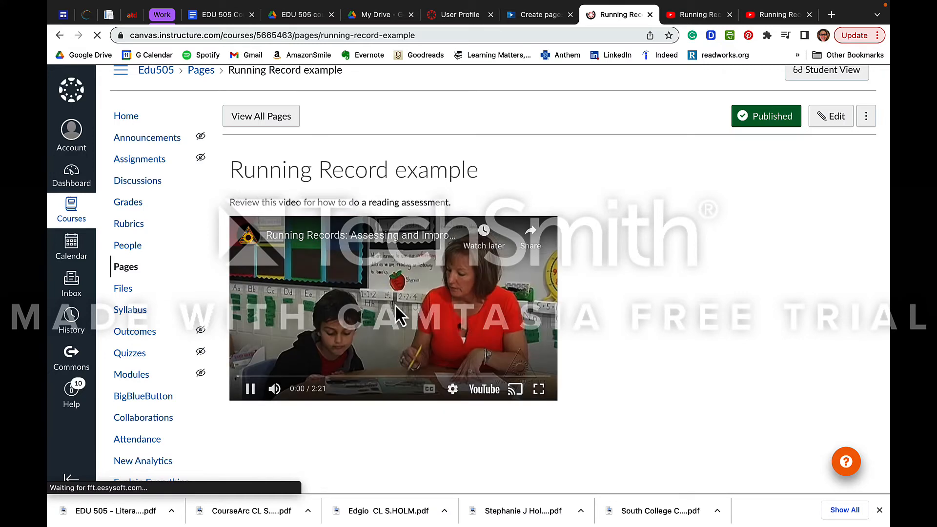
pyautogui.click(251, 389)
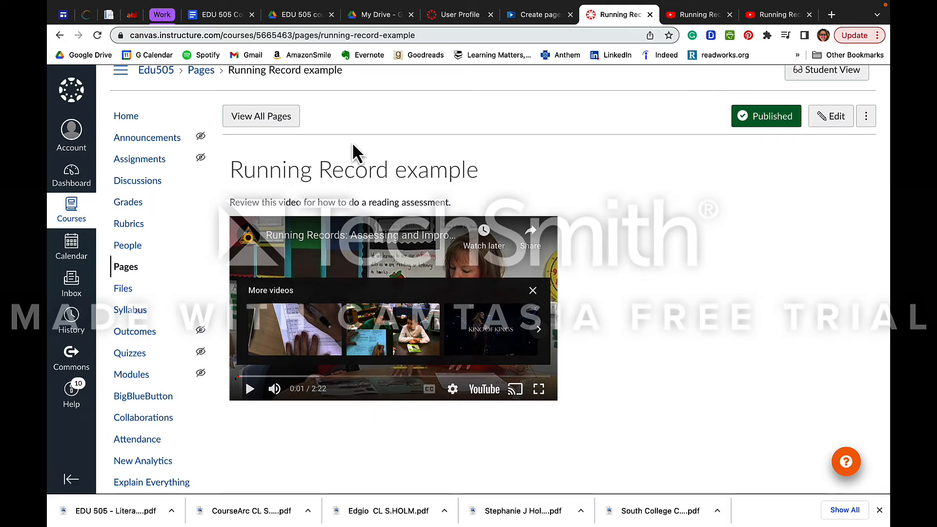
# Start a new page titled embedded video and place the cursor in its body
pyautogui.click(282, 122)
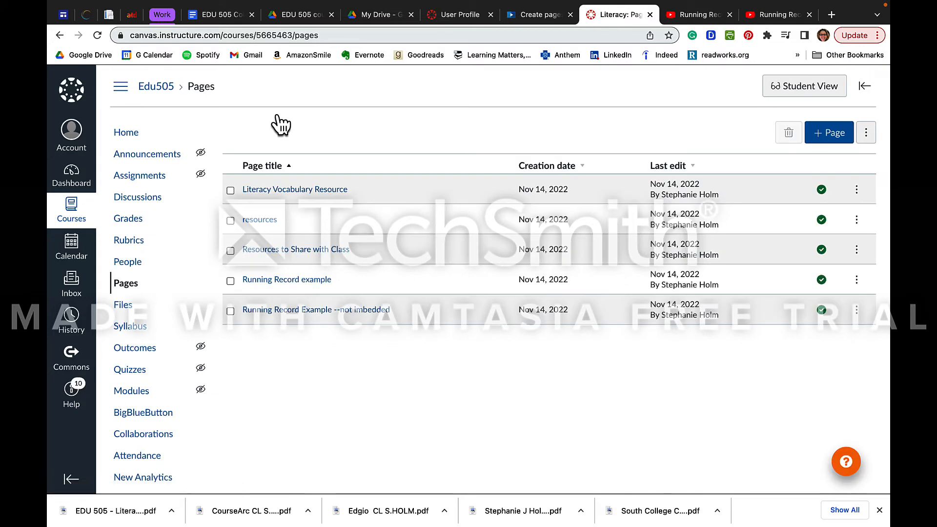
pyautogui.click(830, 133)
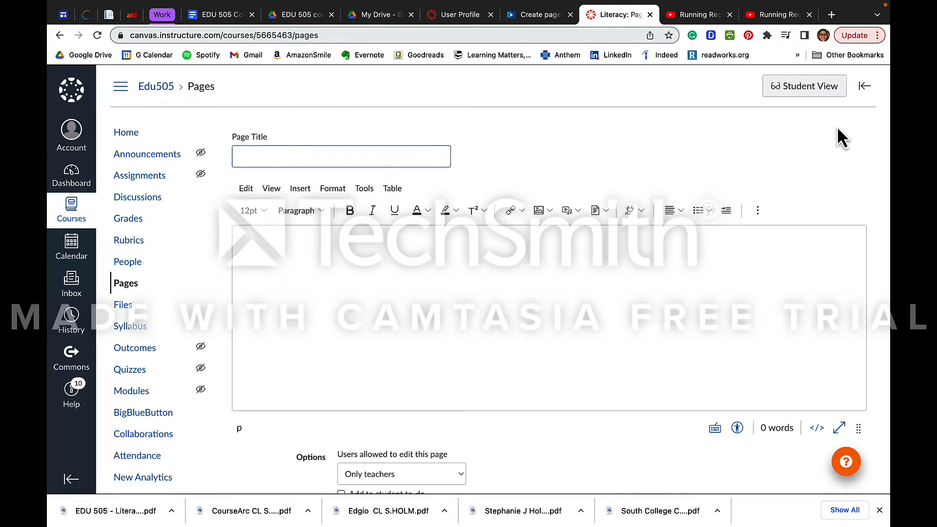
pyautogui.write('embedded video')
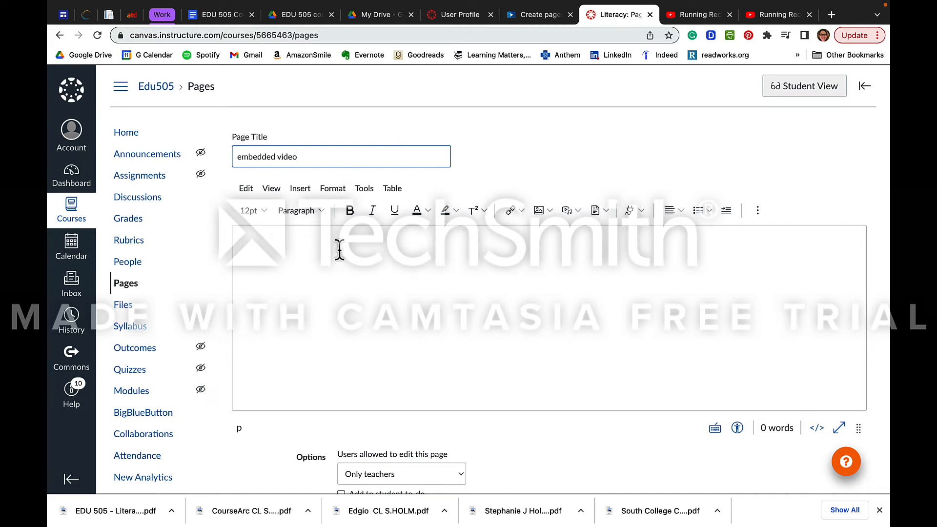
pyautogui.click(340, 252)
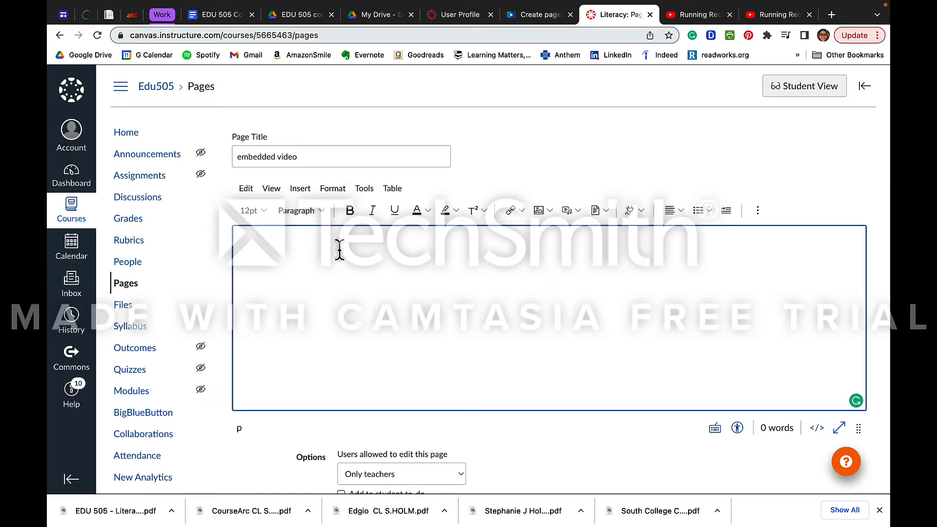
# Copy the YouTube video's embed code with the start time set to 1:00
pyautogui.click(701, 13)
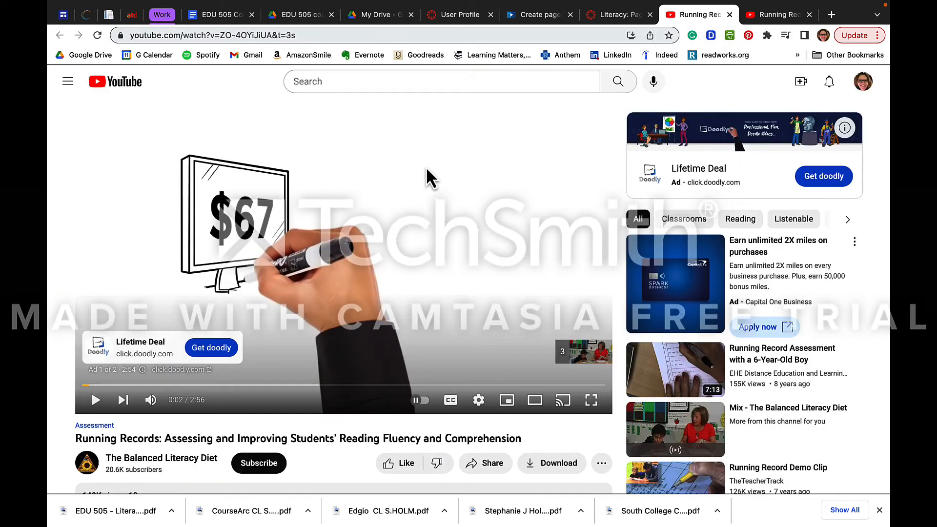
pyautogui.scroll(-2, 352, 470)
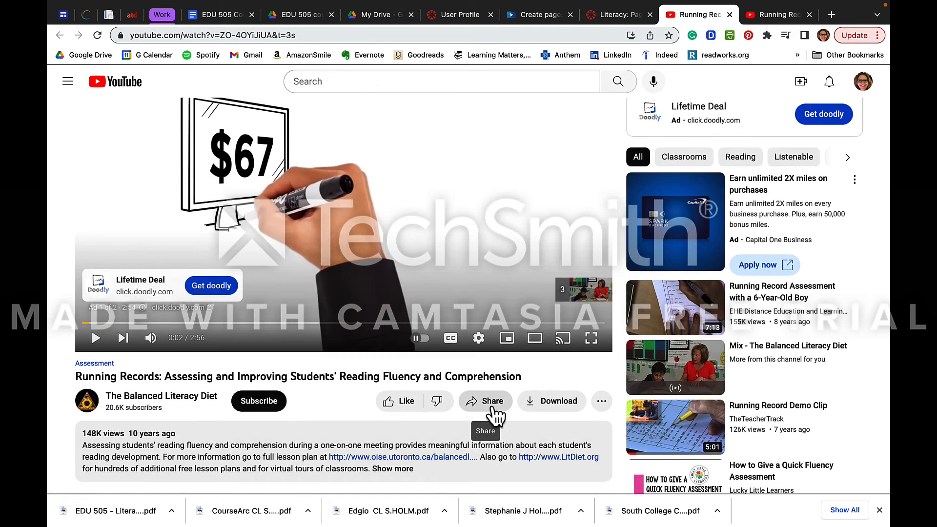
pyautogui.click(493, 409)
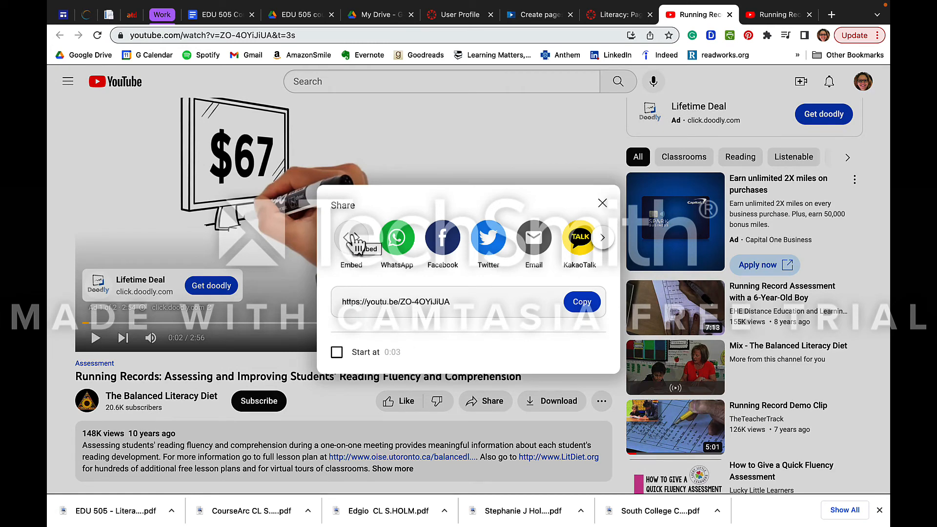
pyautogui.click(357, 250)
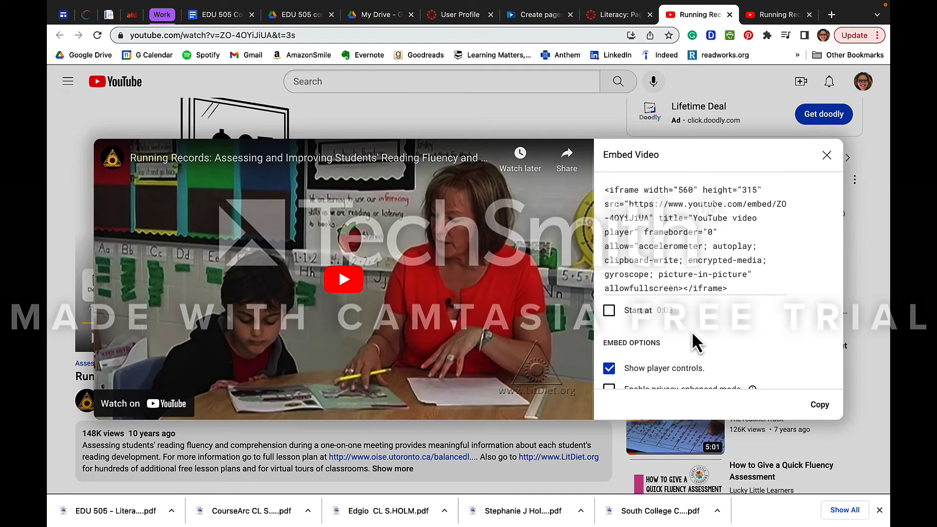
pyautogui.click(611, 313)
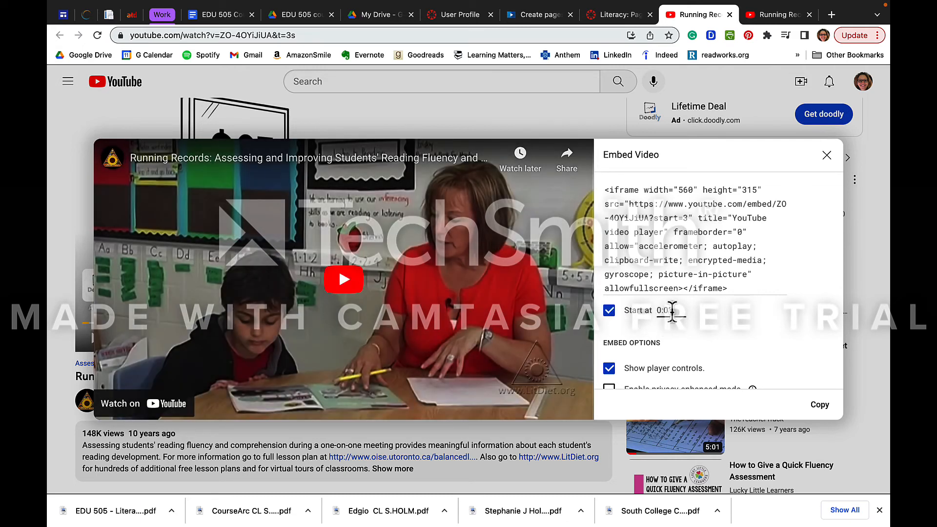
pyautogui.moveTo(672, 311); pyautogui.dragTo(664, 312)
pyautogui.write('1:00')
pyautogui.scroll(-1, 743, 365)
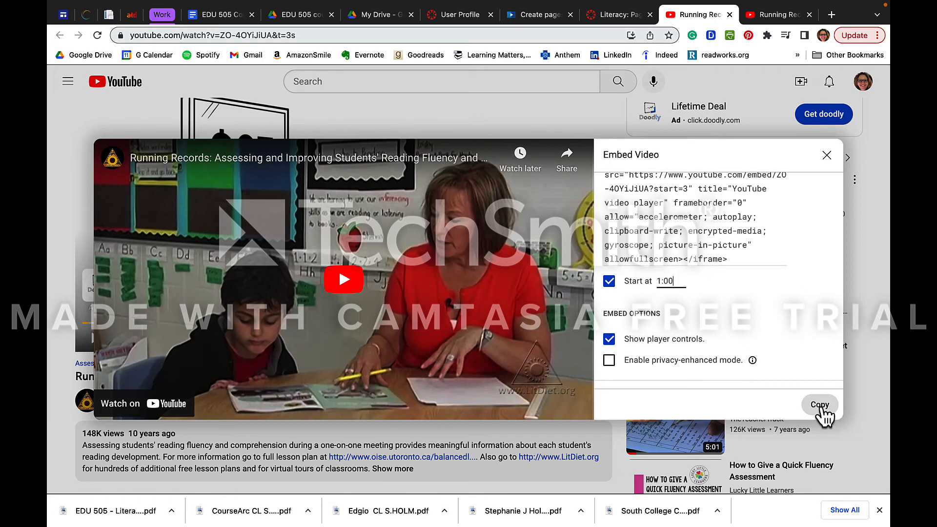
pyautogui.click(823, 410)
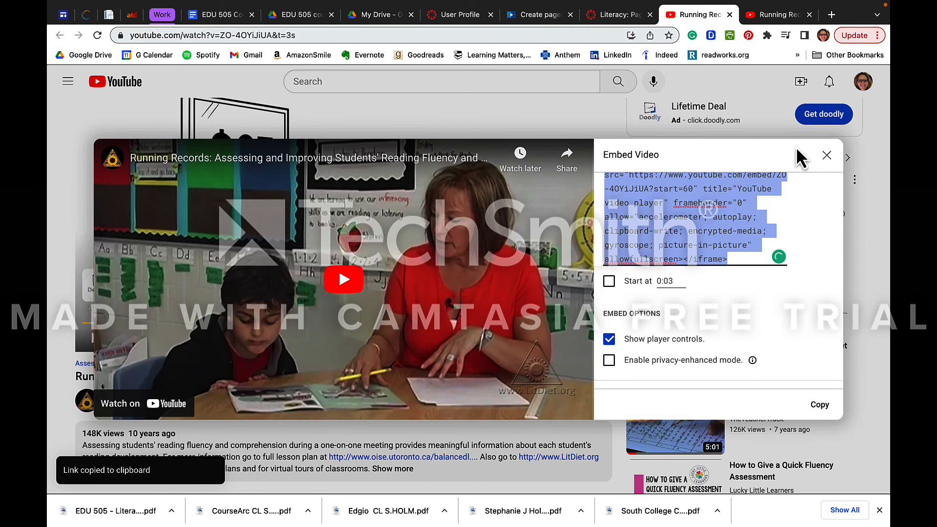
# Return to the Canvas page and embed the copied YouTube code into the embedded video page body
pyautogui.click(619, 16)
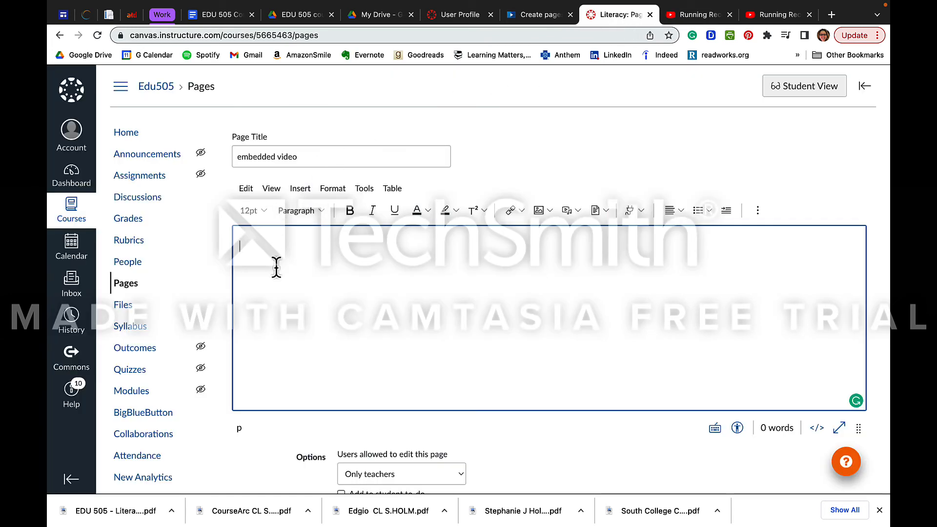
pyautogui.click(299, 190)
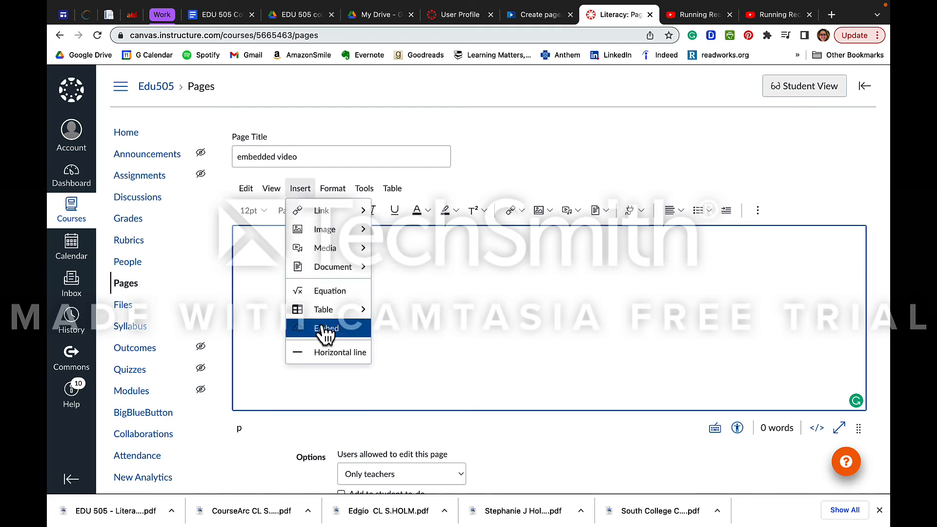
pyautogui.click(361, 328)
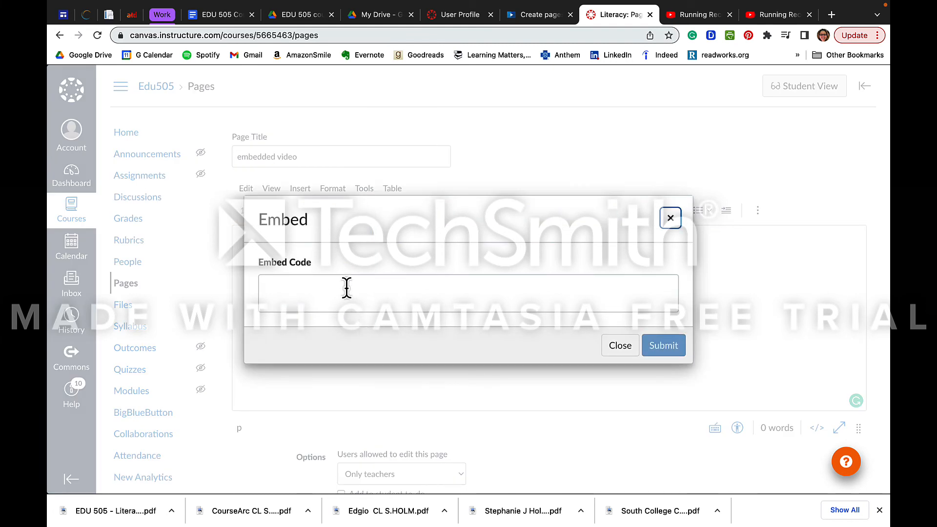
pyautogui.click(346, 288)
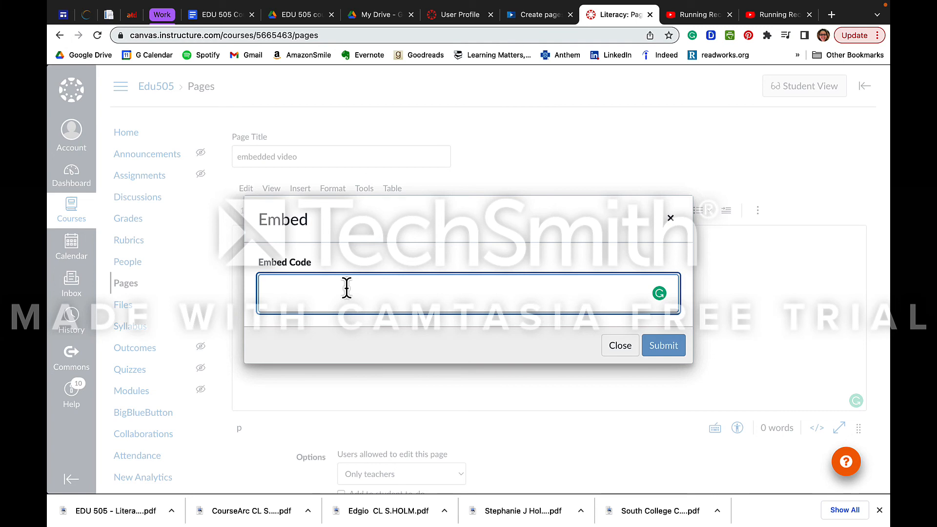
pyautogui.press('super+v')
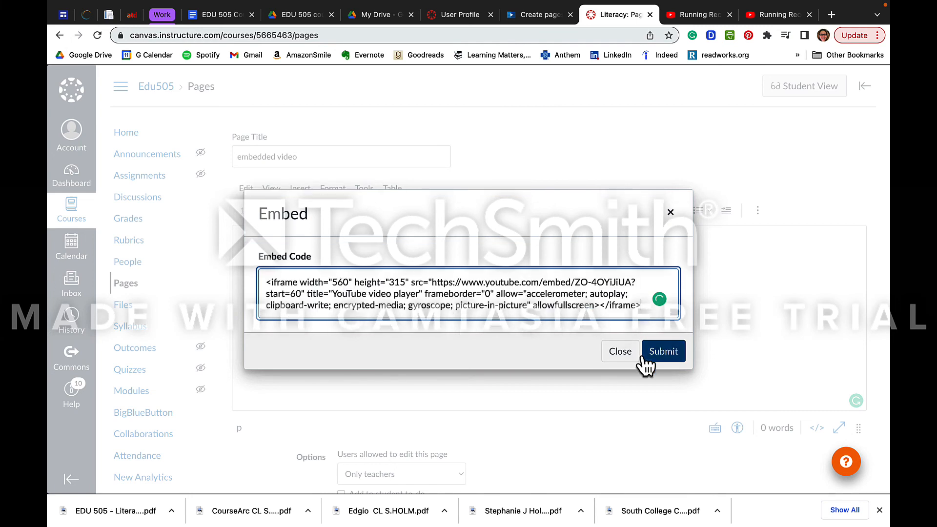
pyautogui.click(664, 352)
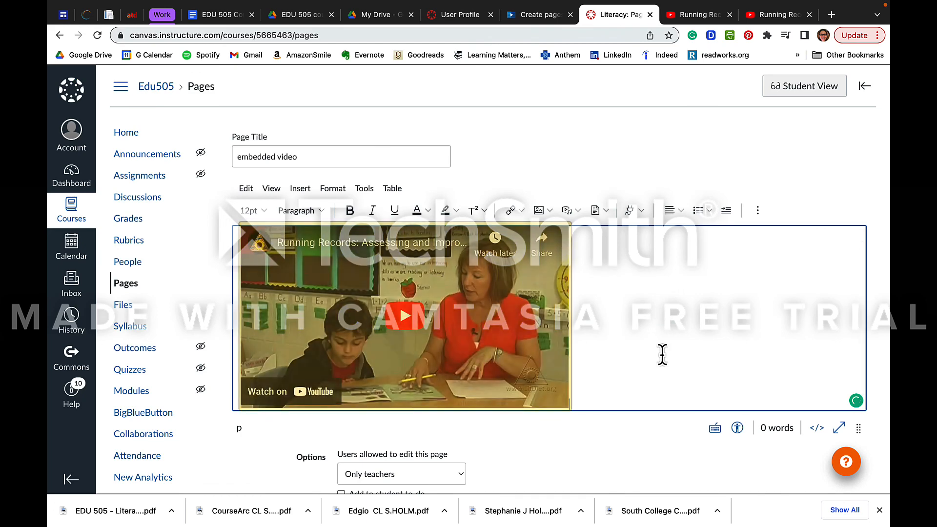
# Play the embedded video briefly from its 1:00 start to test it, then pause it
pyautogui.click(405, 316)
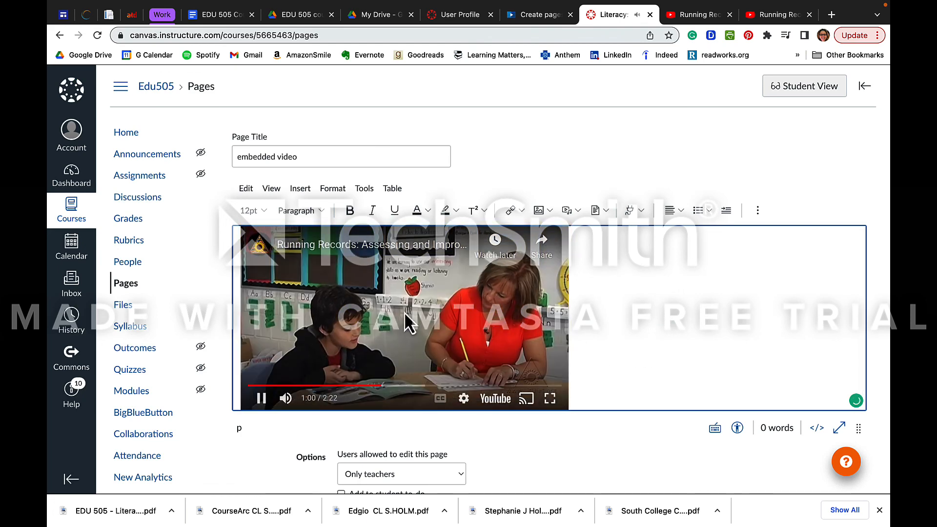
pyautogui.click(262, 398)
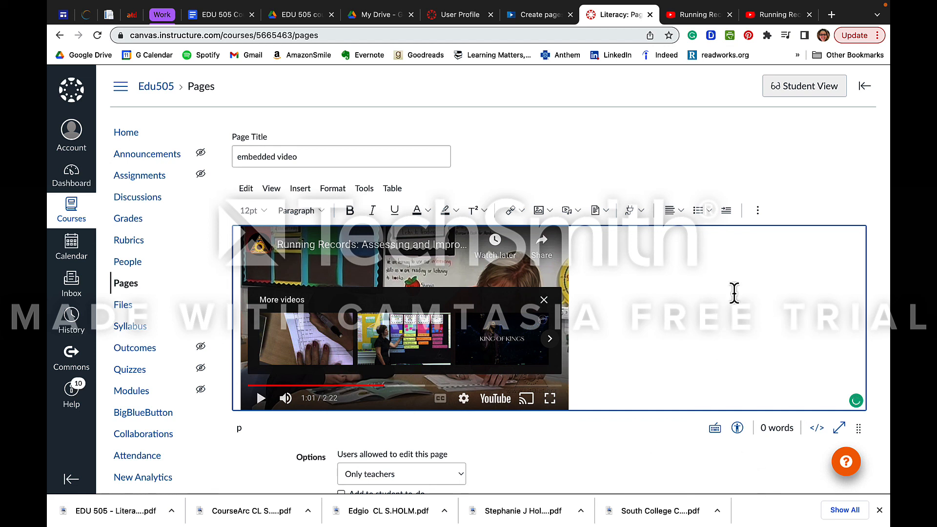
pyautogui.scroll(-1, 743, 272)
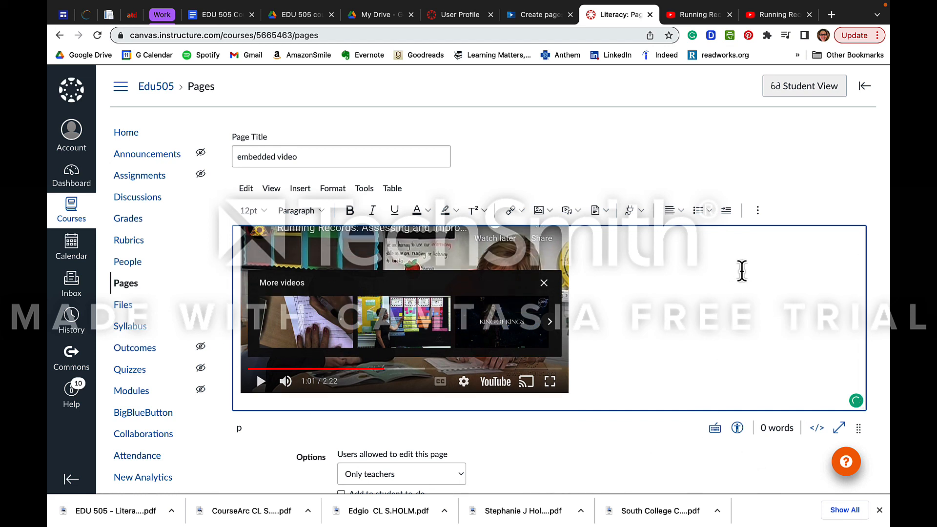